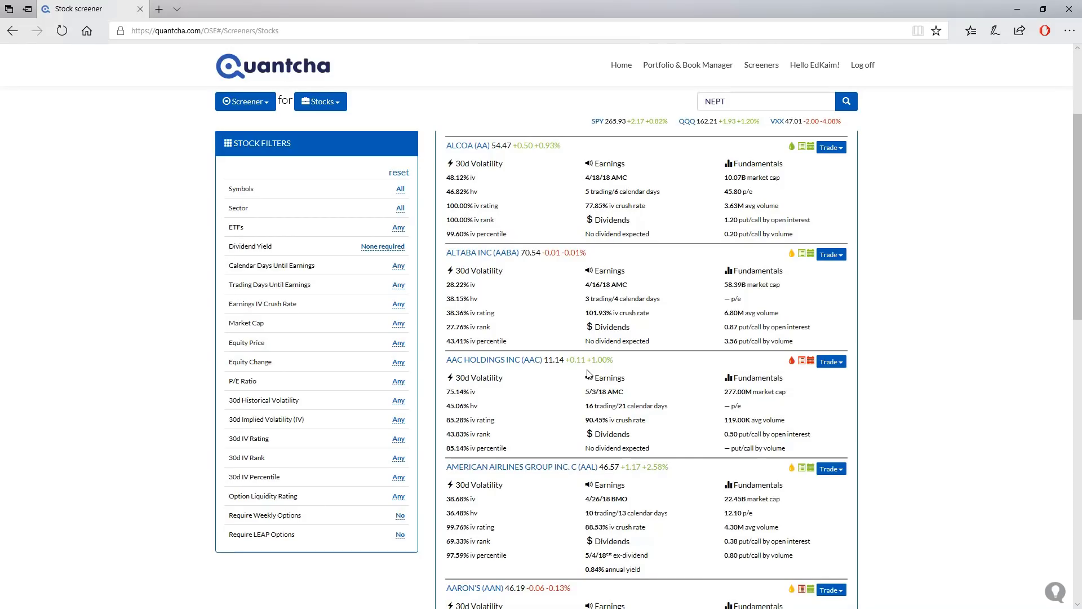
# Filter the stocks to those with 3 to 5 trading days until earnings.
pyautogui.click(398, 285)
pyautogui.write('3')
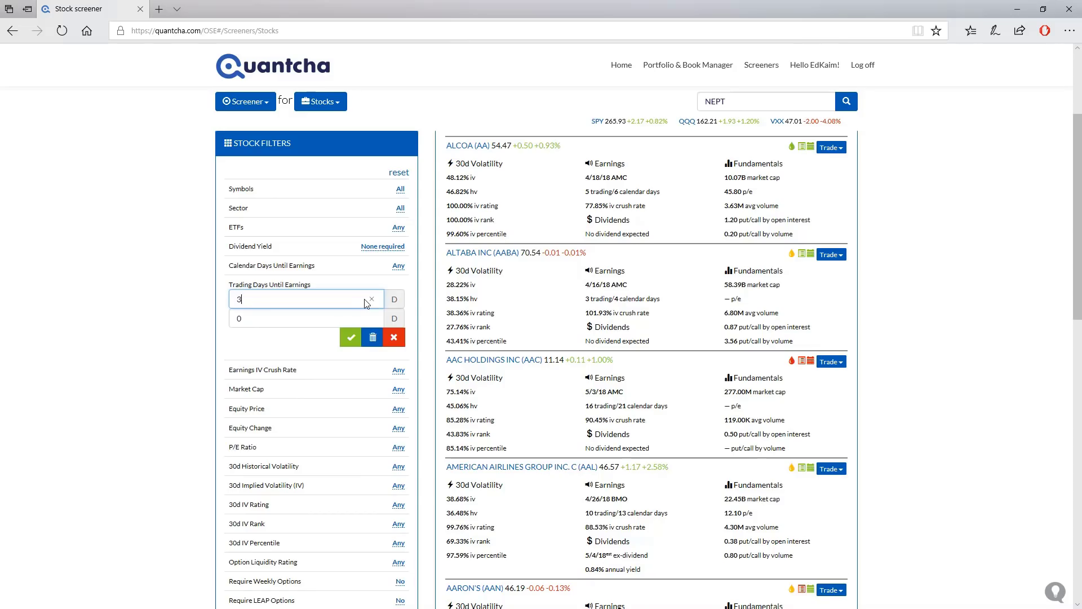
pyautogui.click(360, 320)
pyautogui.write('5')
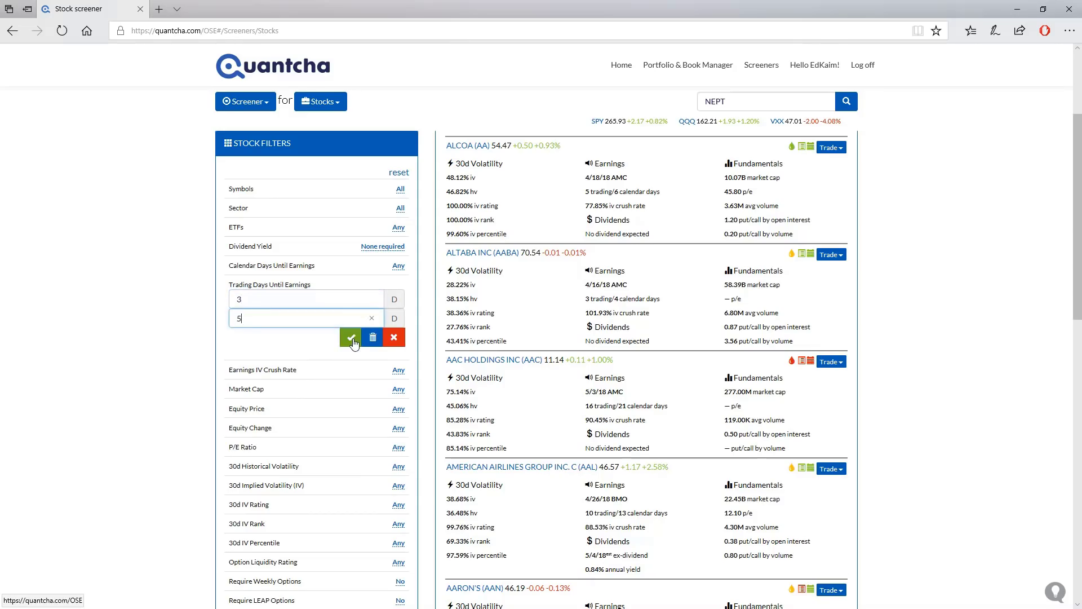
pyautogui.click(352, 338)
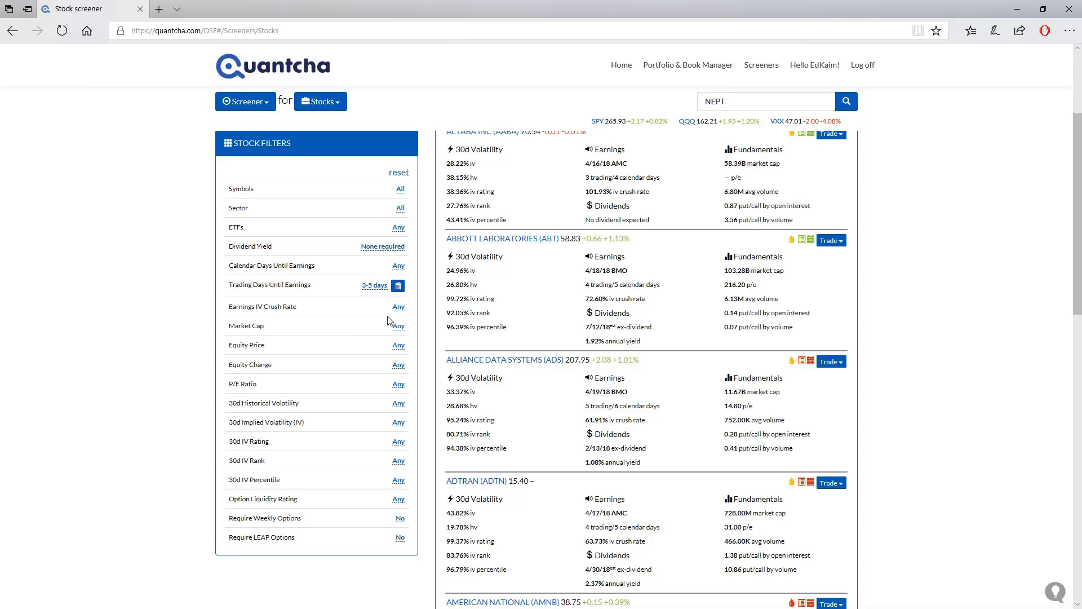
# Limit the earnings IV crush rate filter to a maximum of 70%.
pyautogui.click(398, 307)
pyautogui.click(353, 326)
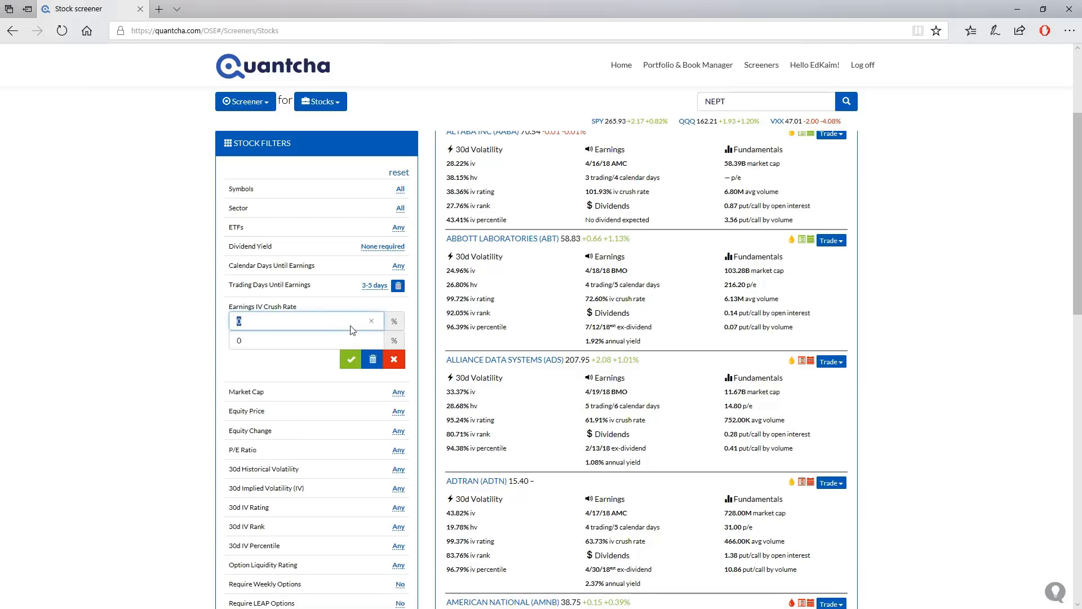
pyautogui.click(345, 341)
pyautogui.write('70')
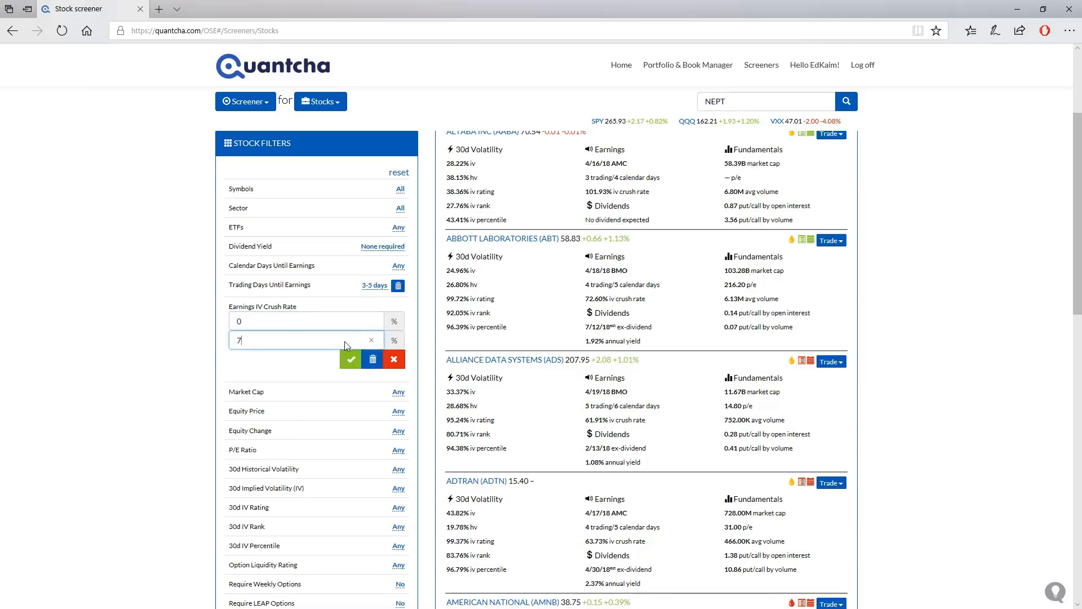
pyautogui.click(353, 360)
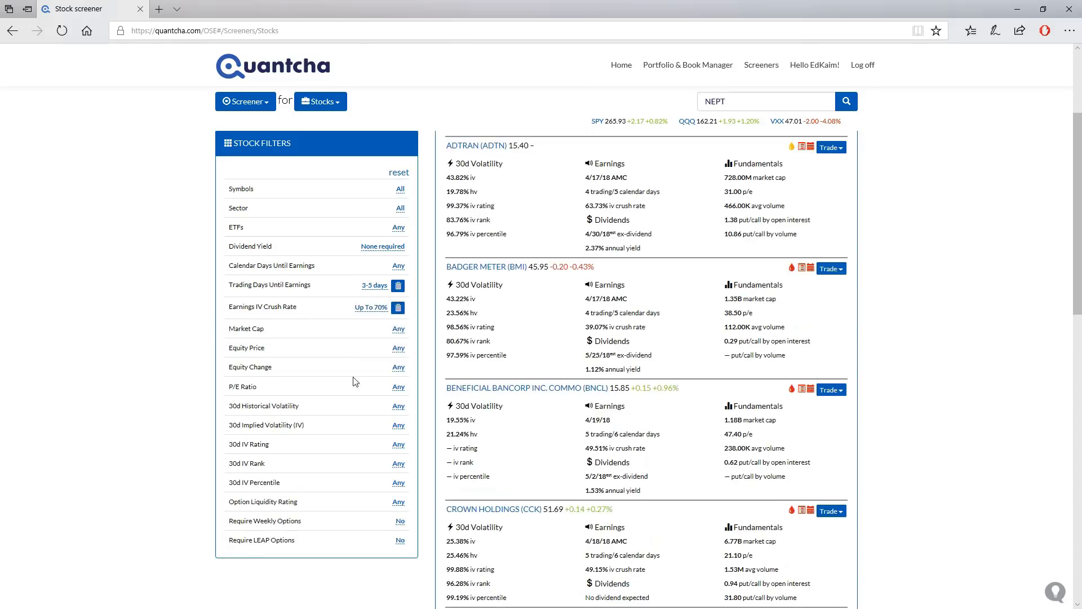
# Require a 30d IV rating of at least 95% in the stock filters.
pyautogui.click(399, 446)
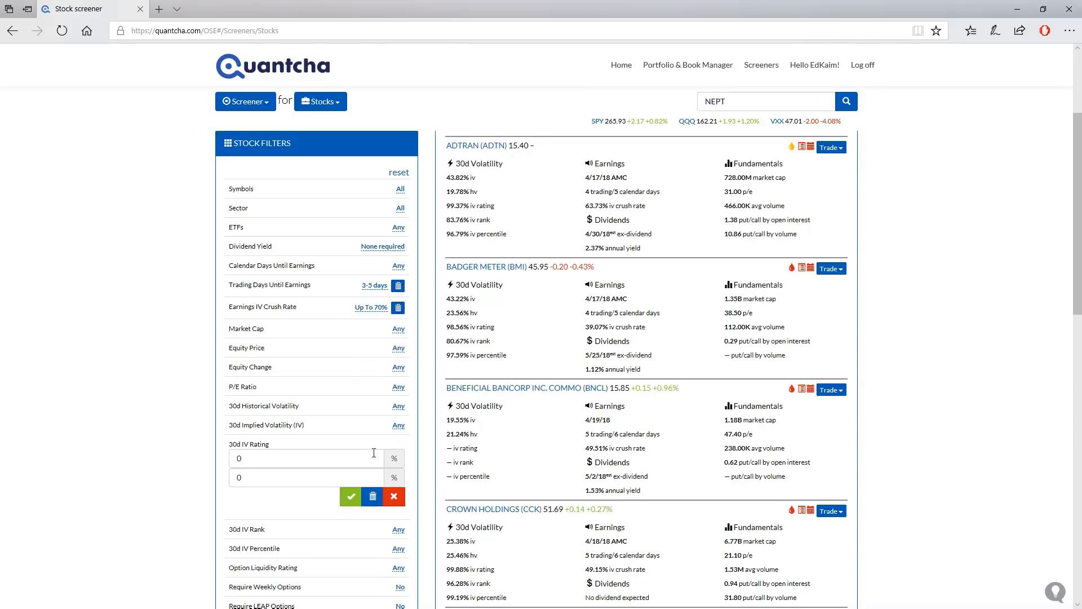
pyautogui.click(348, 465)
pyautogui.write('95')
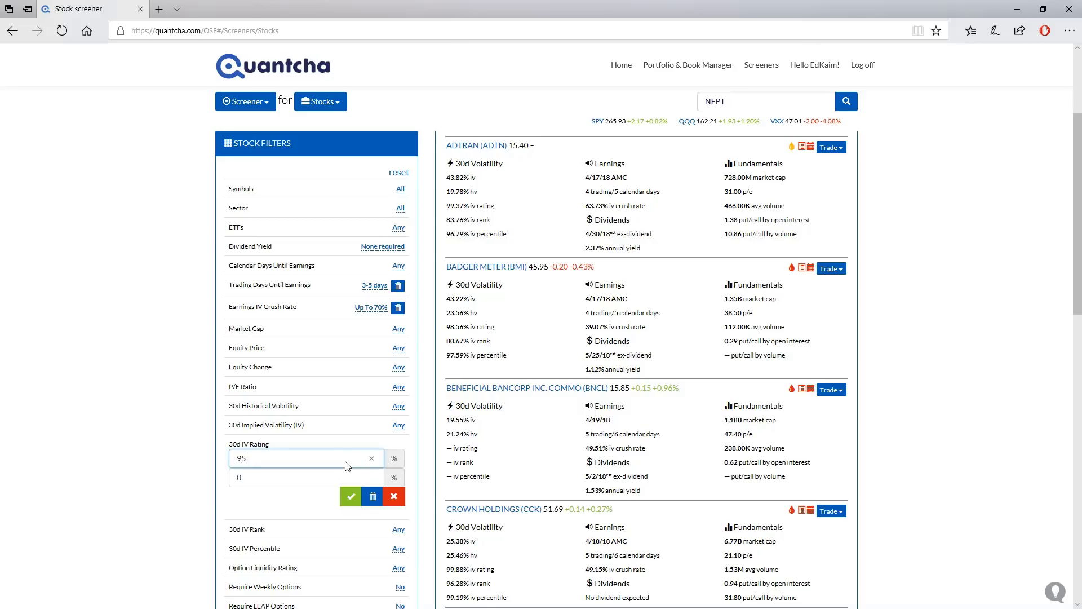
pyautogui.press('Return')
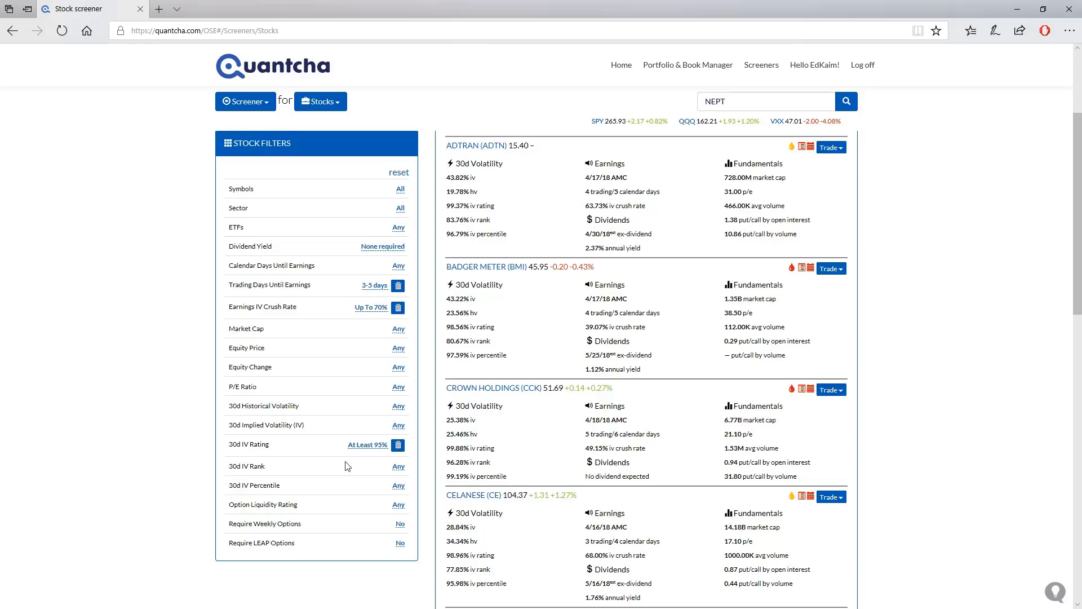
# Set the option liquidity rating filter to at least Fair and look through the filtered results.
pyautogui.click(398, 504)
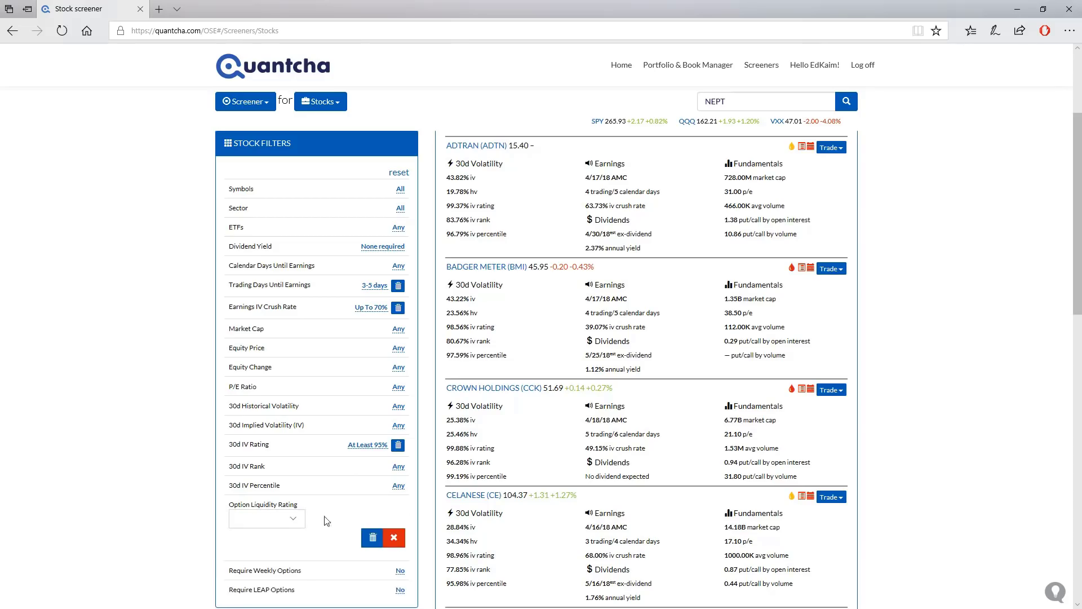
pyautogui.click(290, 518)
pyautogui.scroll(-10, 316, 541)
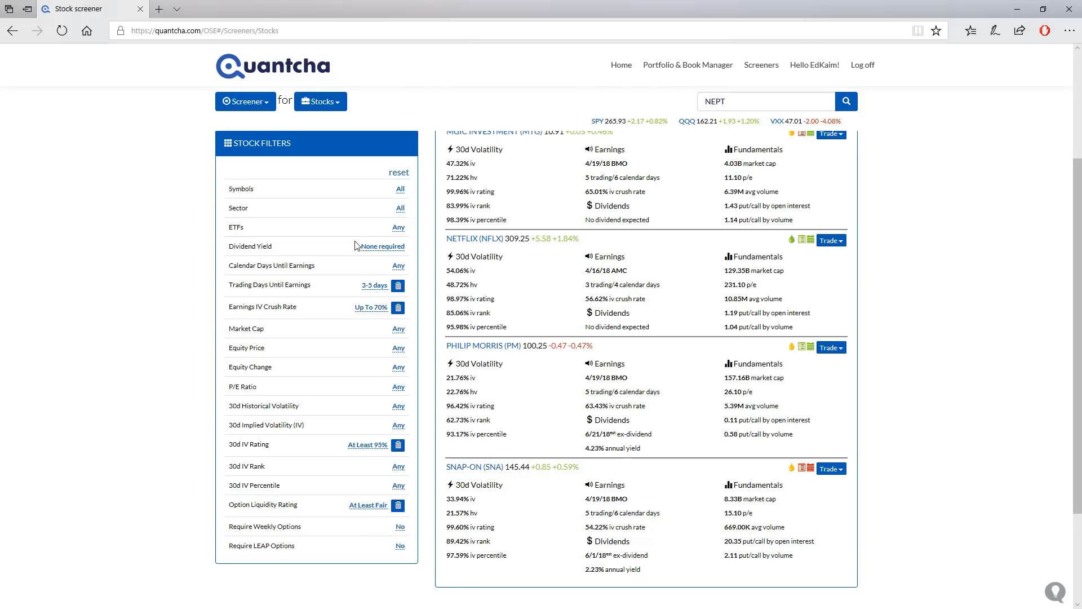
# Sort the screened stocks by Earnings IV Crush Rate.
pyautogui.scroll(3, 357, 247)
pyautogui.click(307, 266)
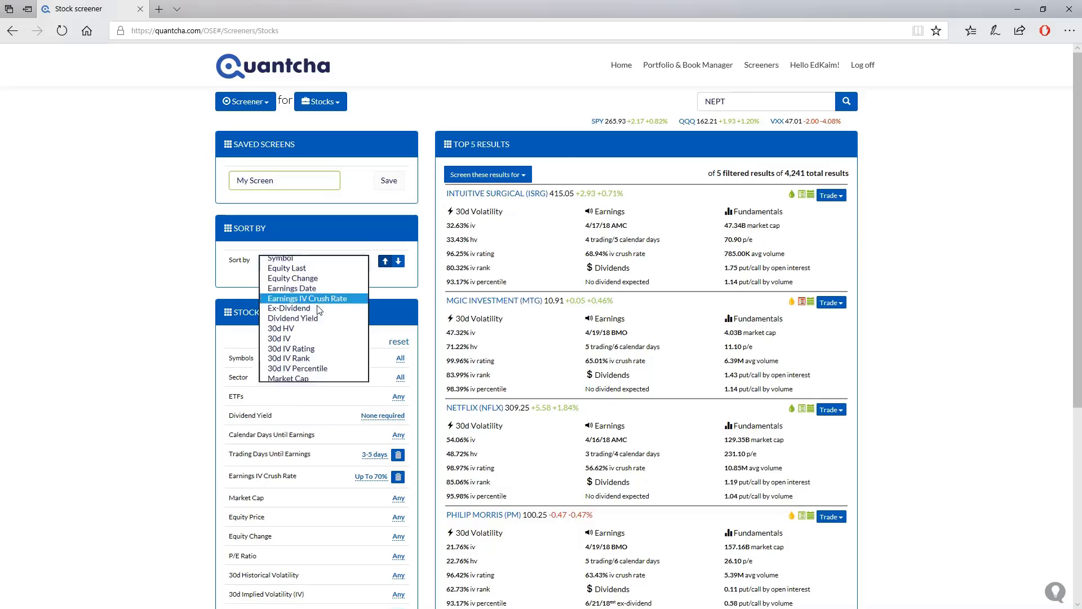
pyautogui.click(315, 304)
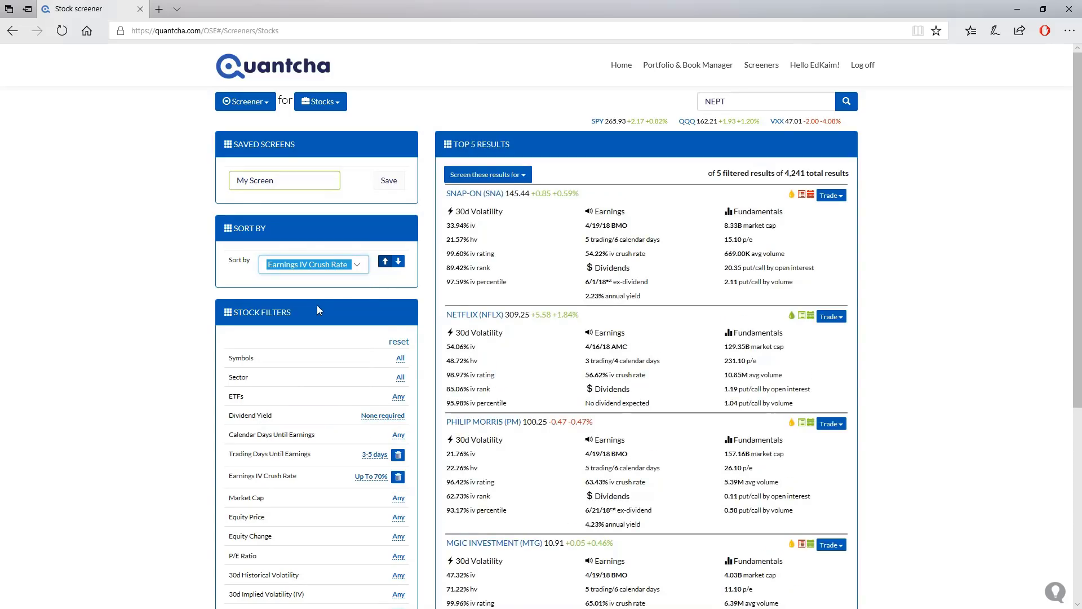
# View the Netflix (NFLX) option trades for the 20-Apr-2018 expiration and return to the stock screener.
pyautogui.click(836, 322)
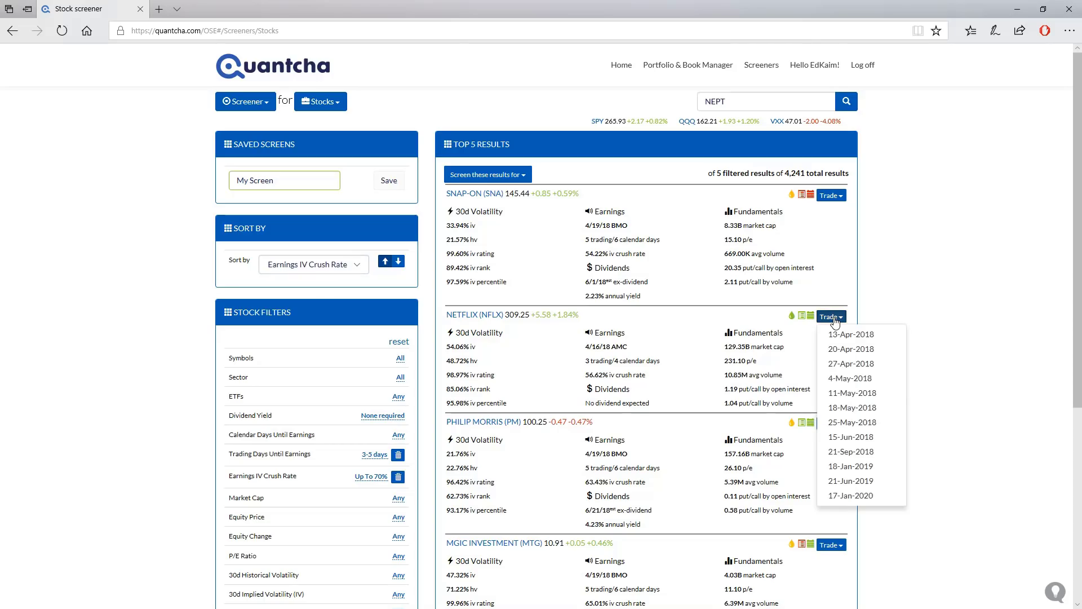
pyautogui.click(848, 350)
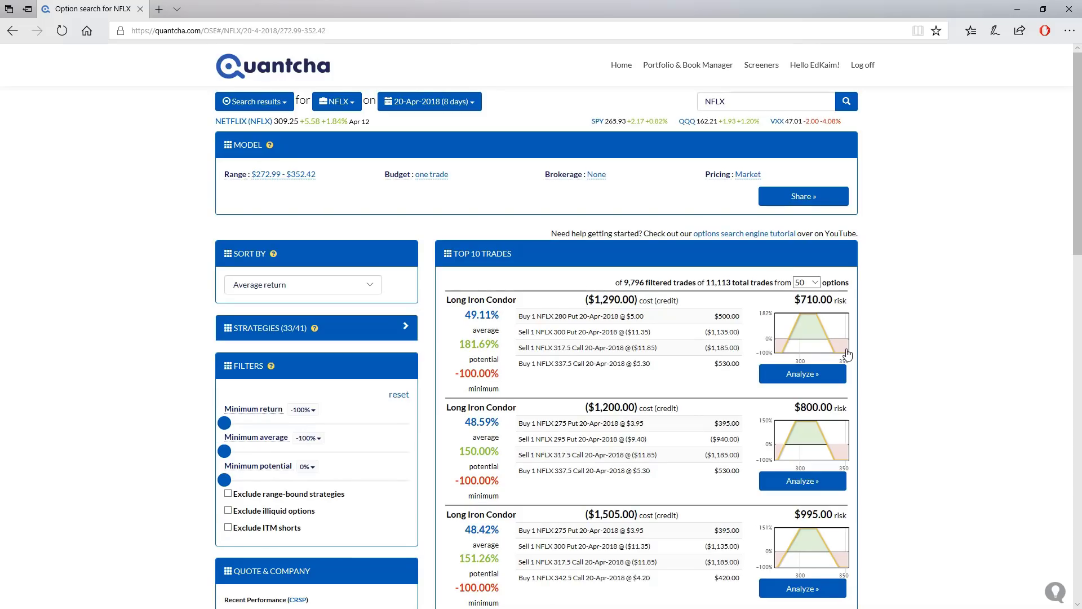
pyautogui.hotkey('alt', 'Left')
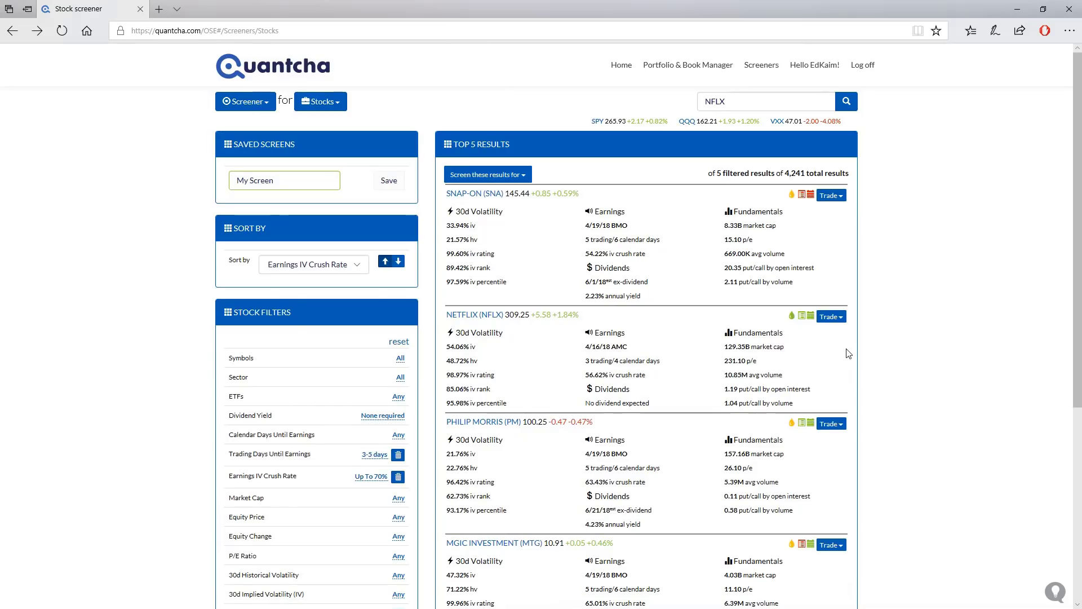
# Screen the filtered stocks for Long Iron Condors, review the trades and return to the stock screener.
pyautogui.click(514, 180)
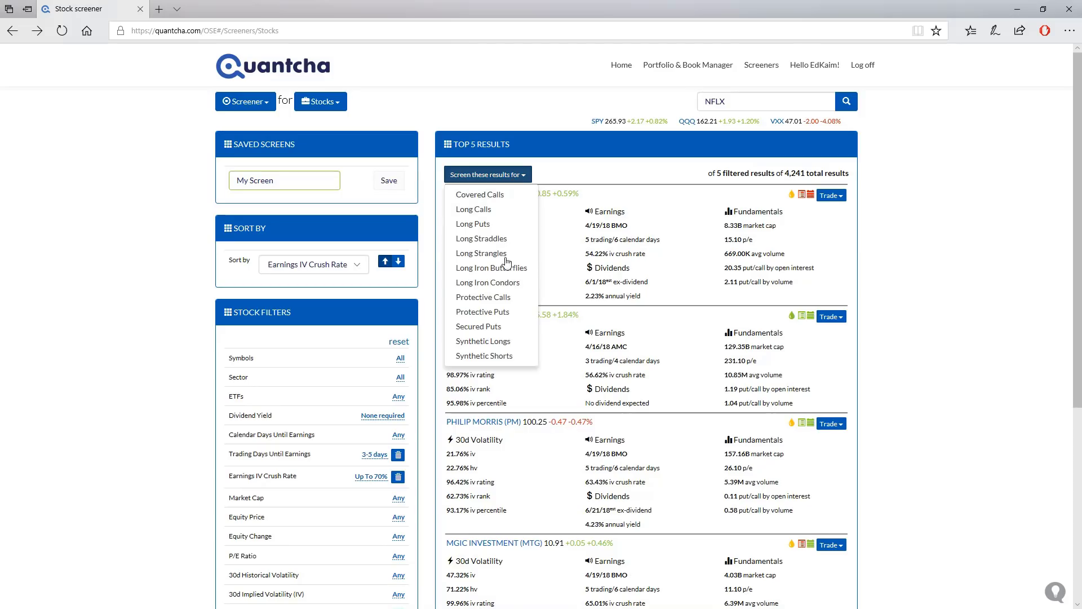
pyautogui.click(513, 284)
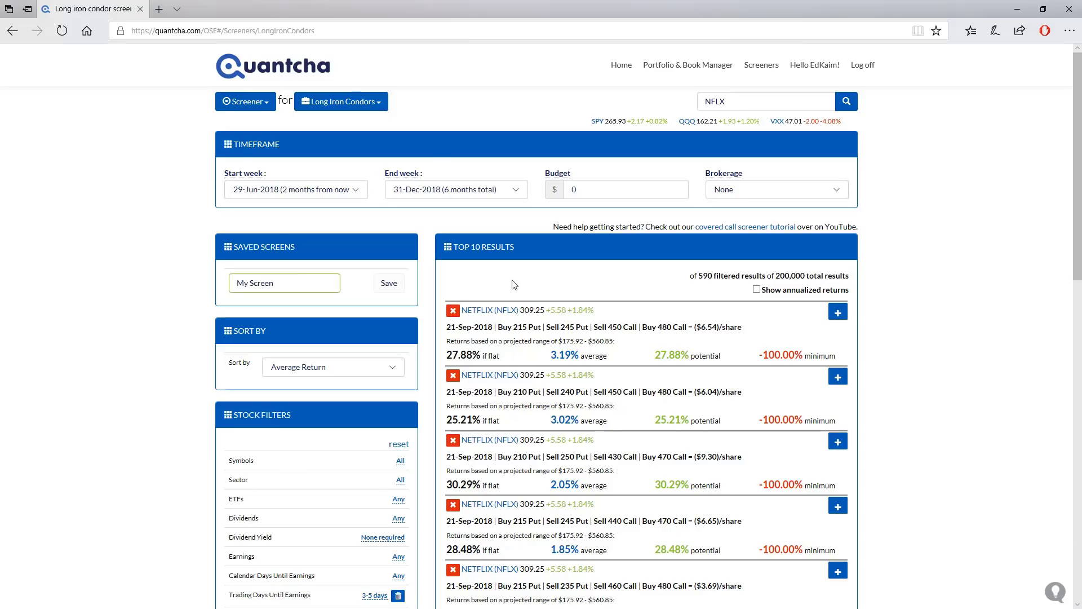
pyautogui.hotkey('alt', 'Left')
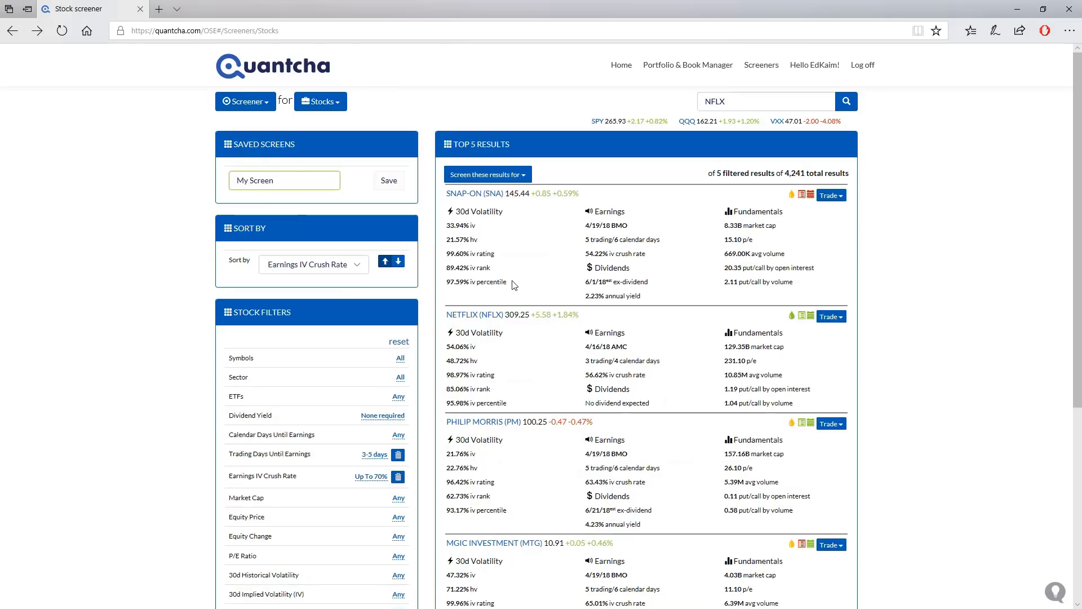
# Save the current stock screen under the name Earnings Condors.
pyautogui.click(317, 181)
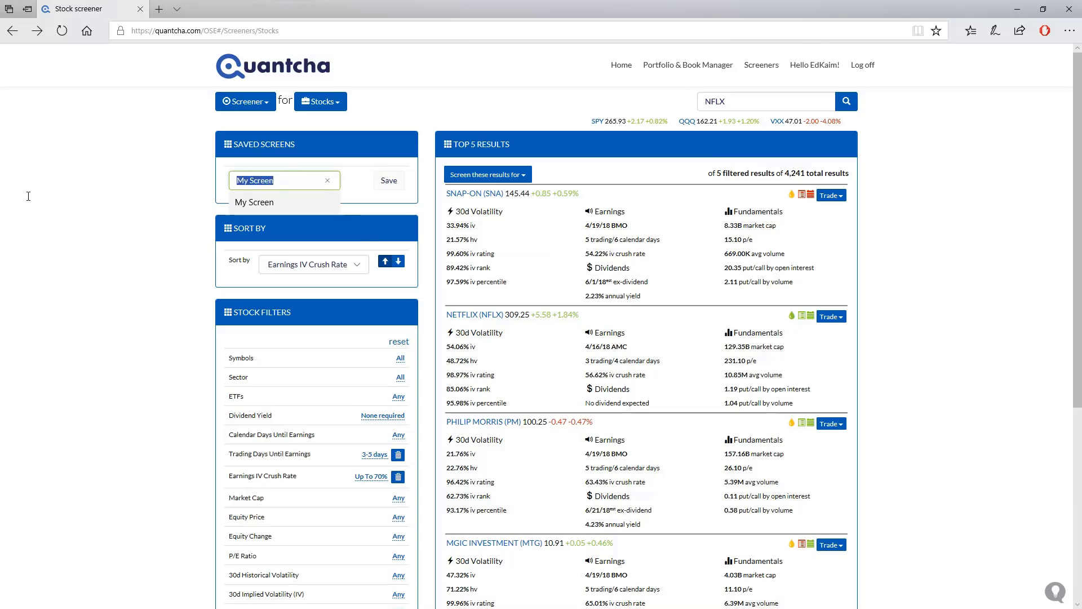
pyautogui.write('Earnings ')
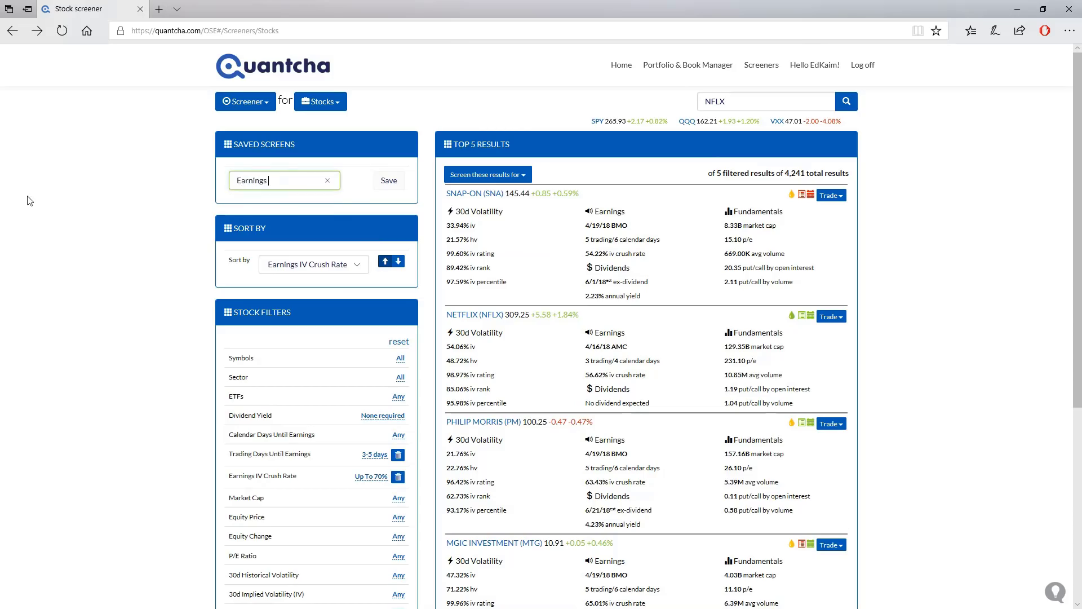
pyautogui.write('Condors')
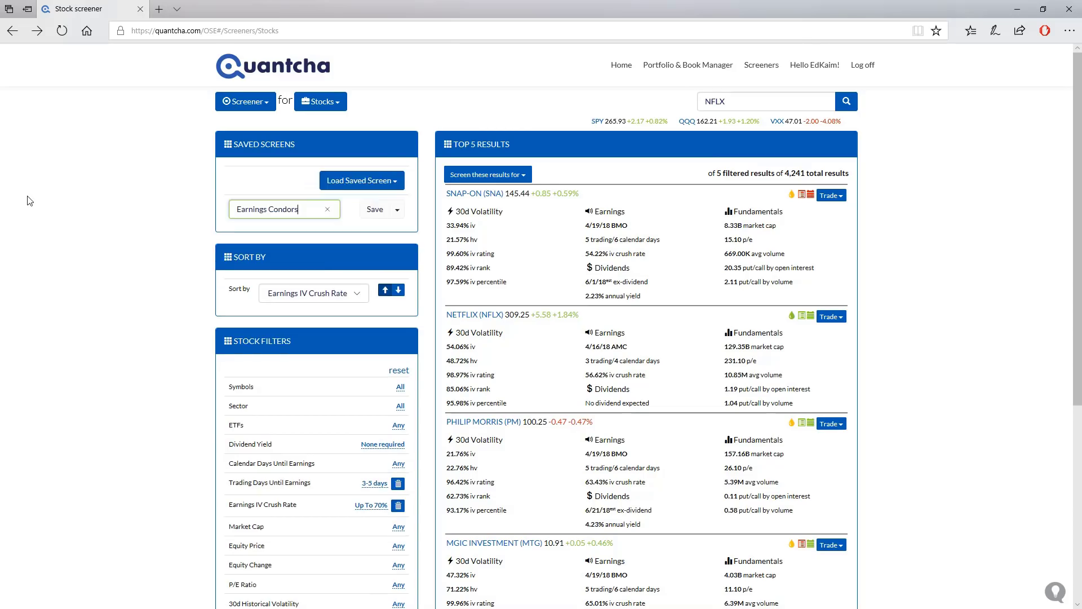
# Reset all stock filters and restrict the screen to only ETFs.
pyautogui.doubleClick(398, 370)
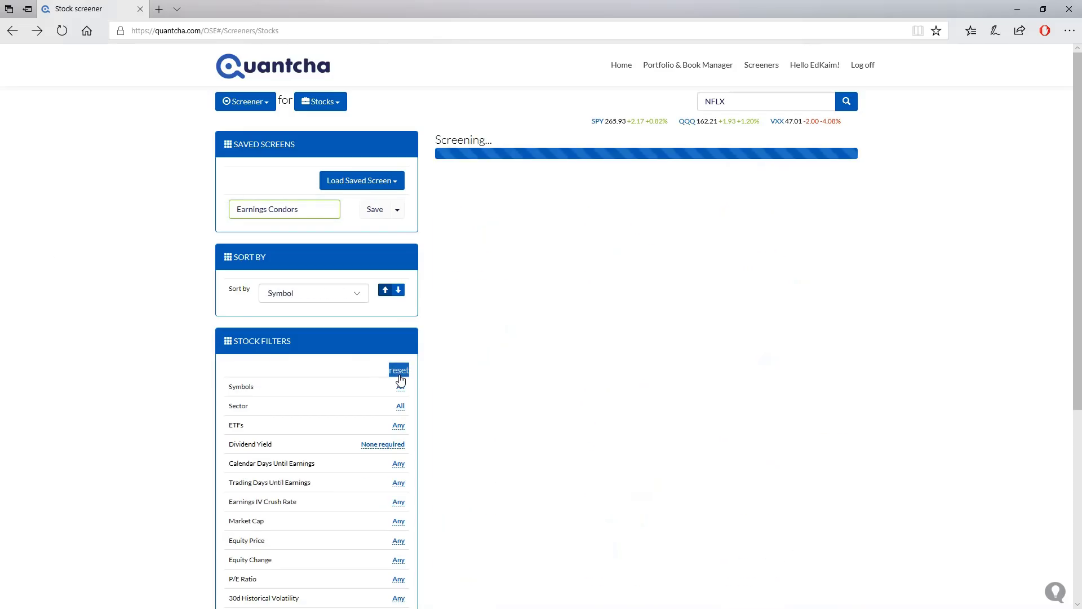
pyautogui.click(396, 428)
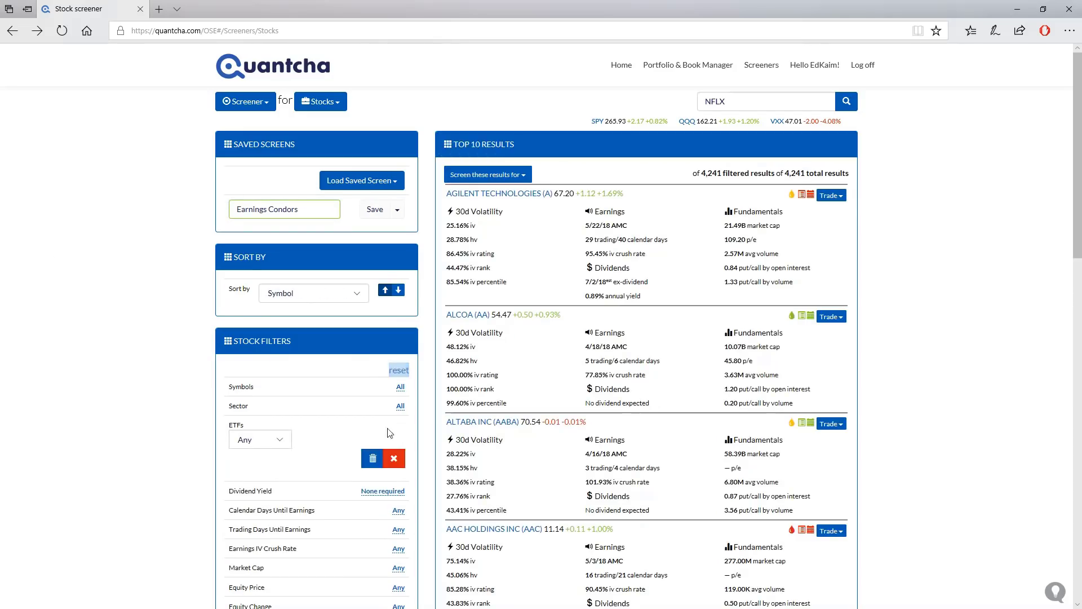
pyautogui.click(266, 438)
pyautogui.click(265, 450)
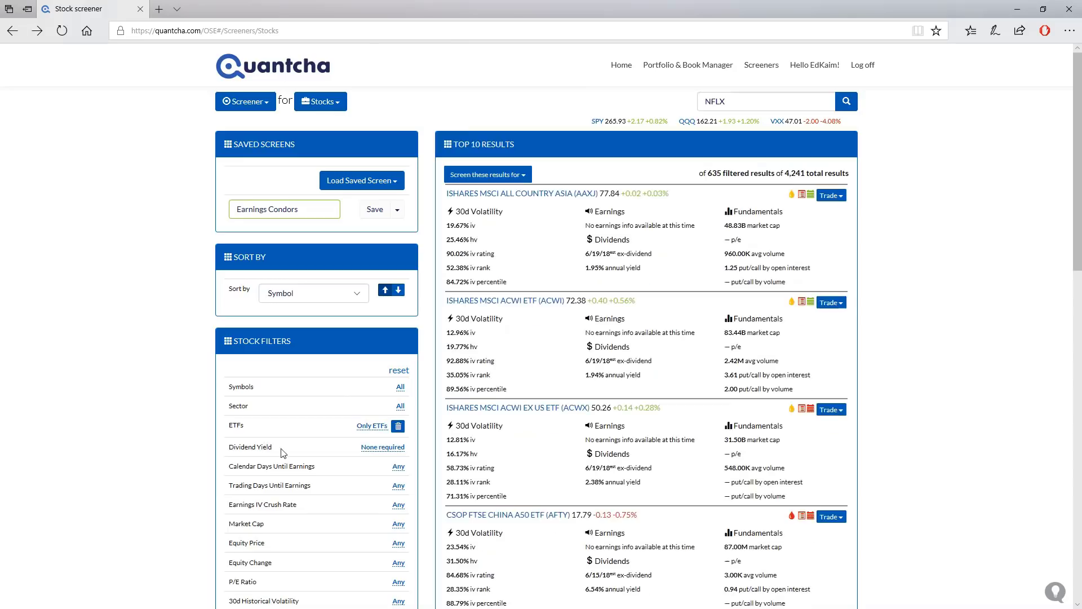
# Set the dividend yield filter to 2% or higher.
pyautogui.click(387, 448)
pyautogui.write('2')
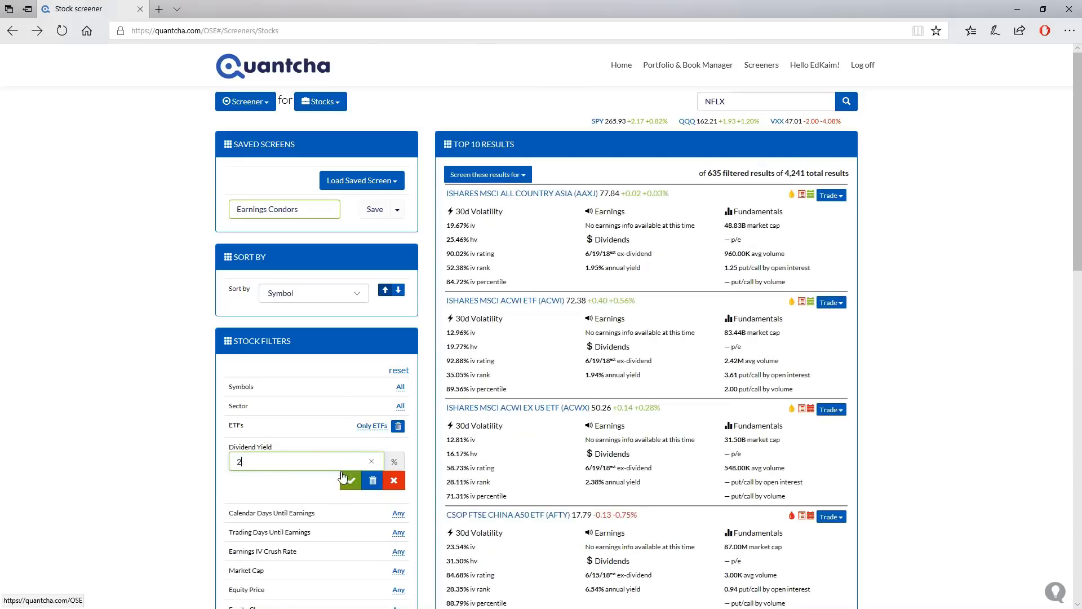
pyautogui.click(351, 480)
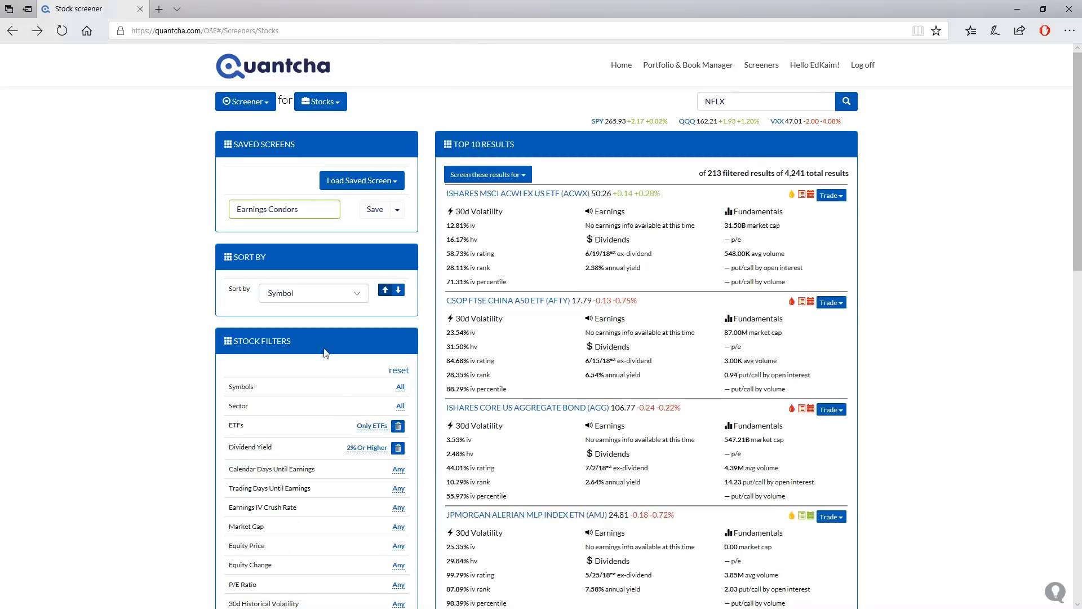
# Save the current ETF screen under the name 2% ETFs.
pyautogui.click(307, 209)
pyautogui.write('2% ETFs')
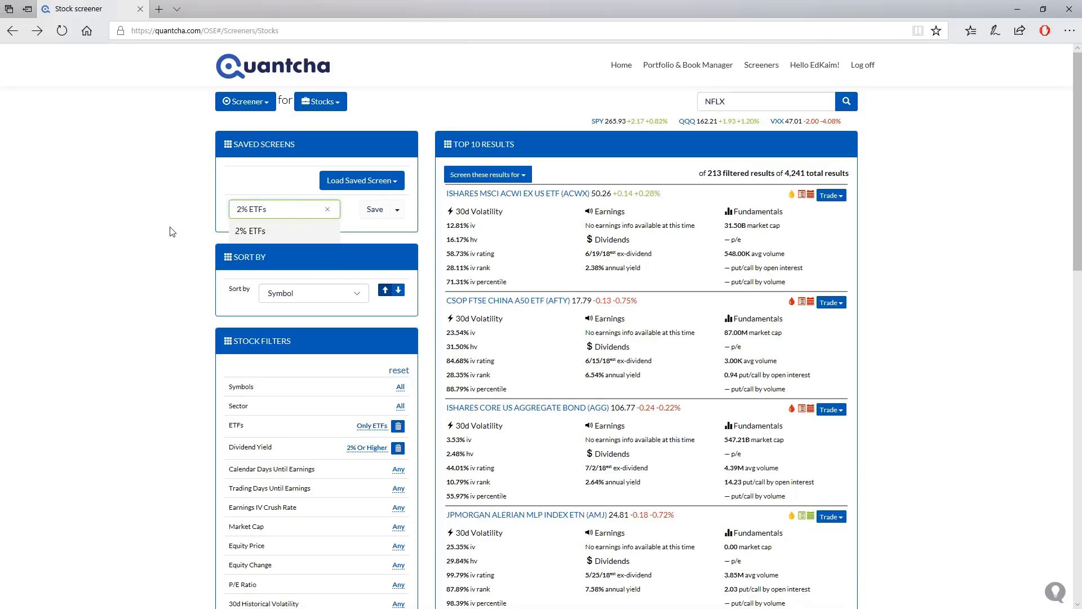
pyautogui.click(172, 232)
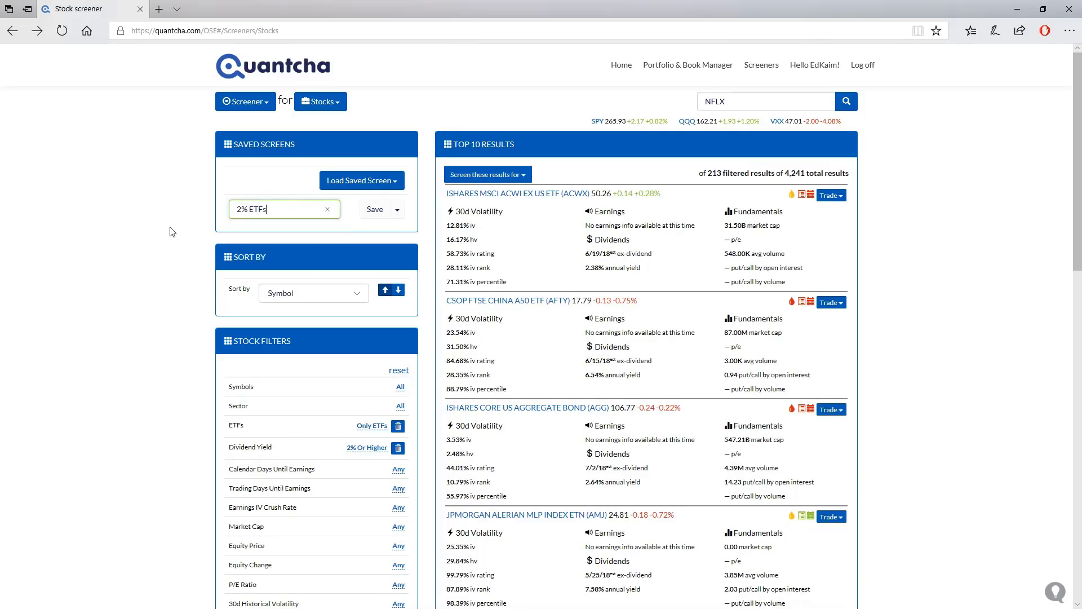
# Load the saved screen Earnings Condors.
pyautogui.click(362, 181)
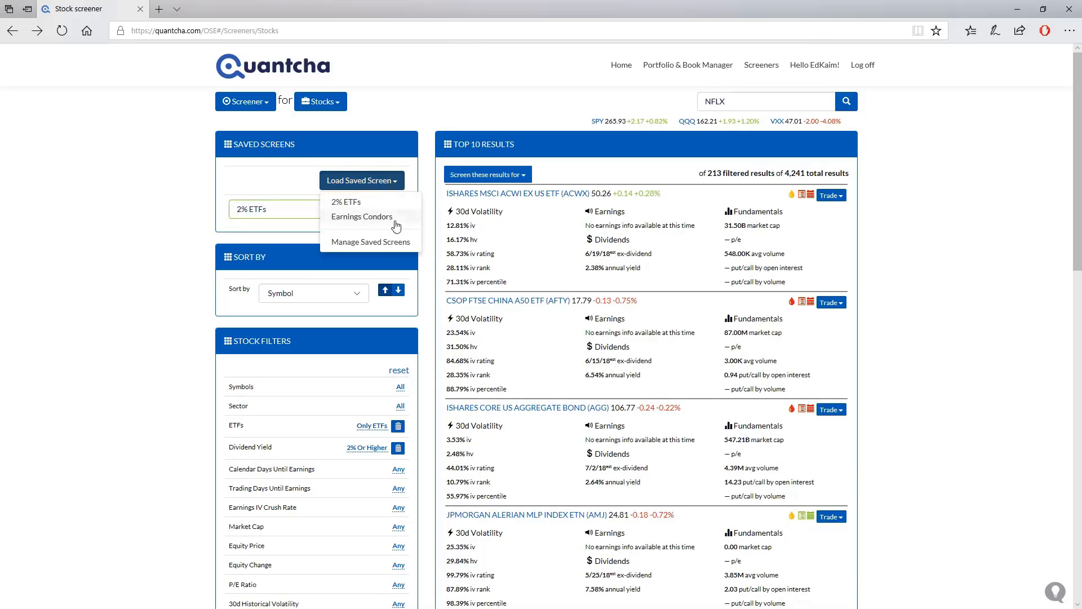
pyautogui.click(395, 221)
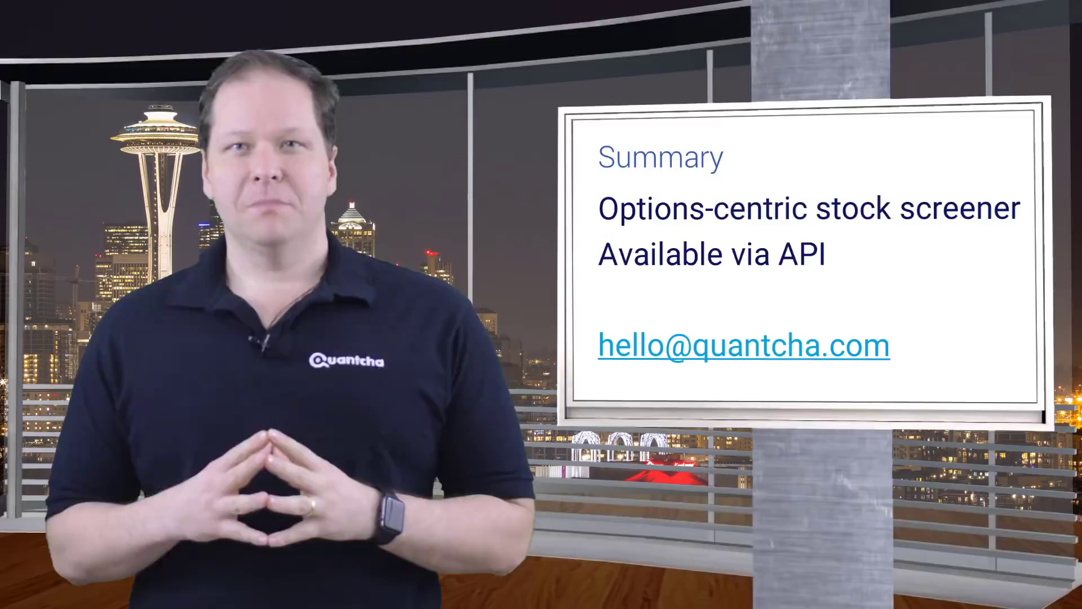